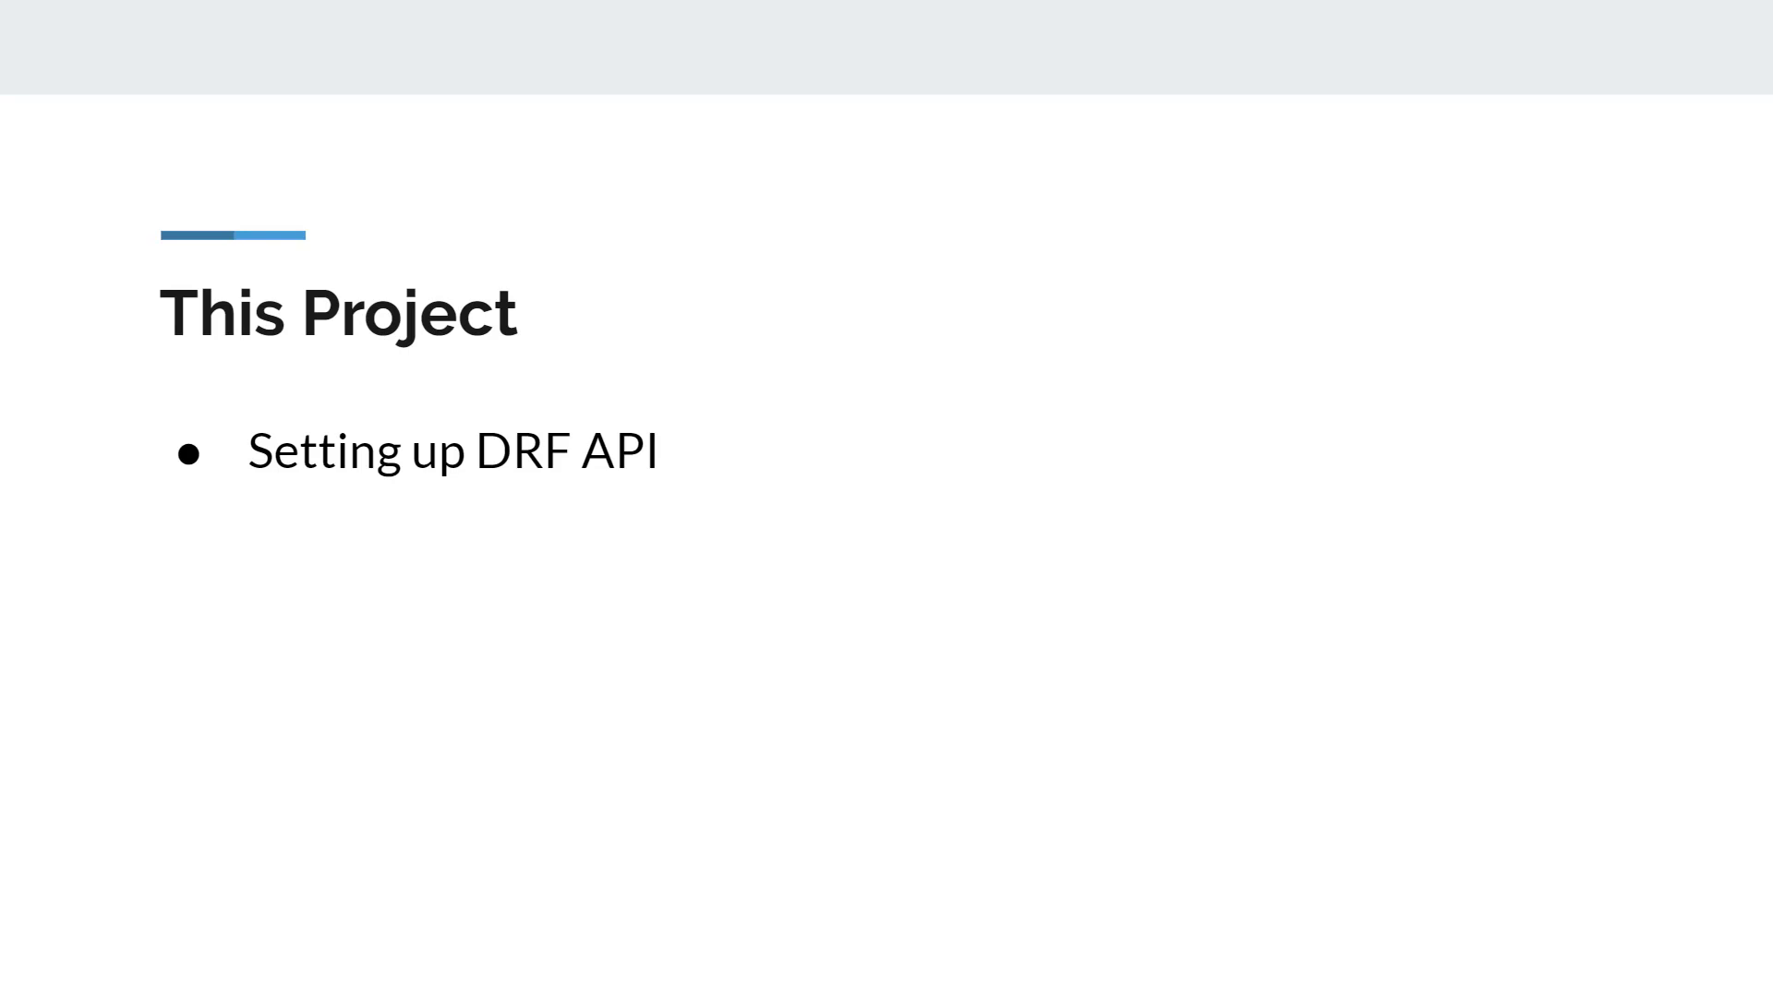
pyautogui.press('Right')
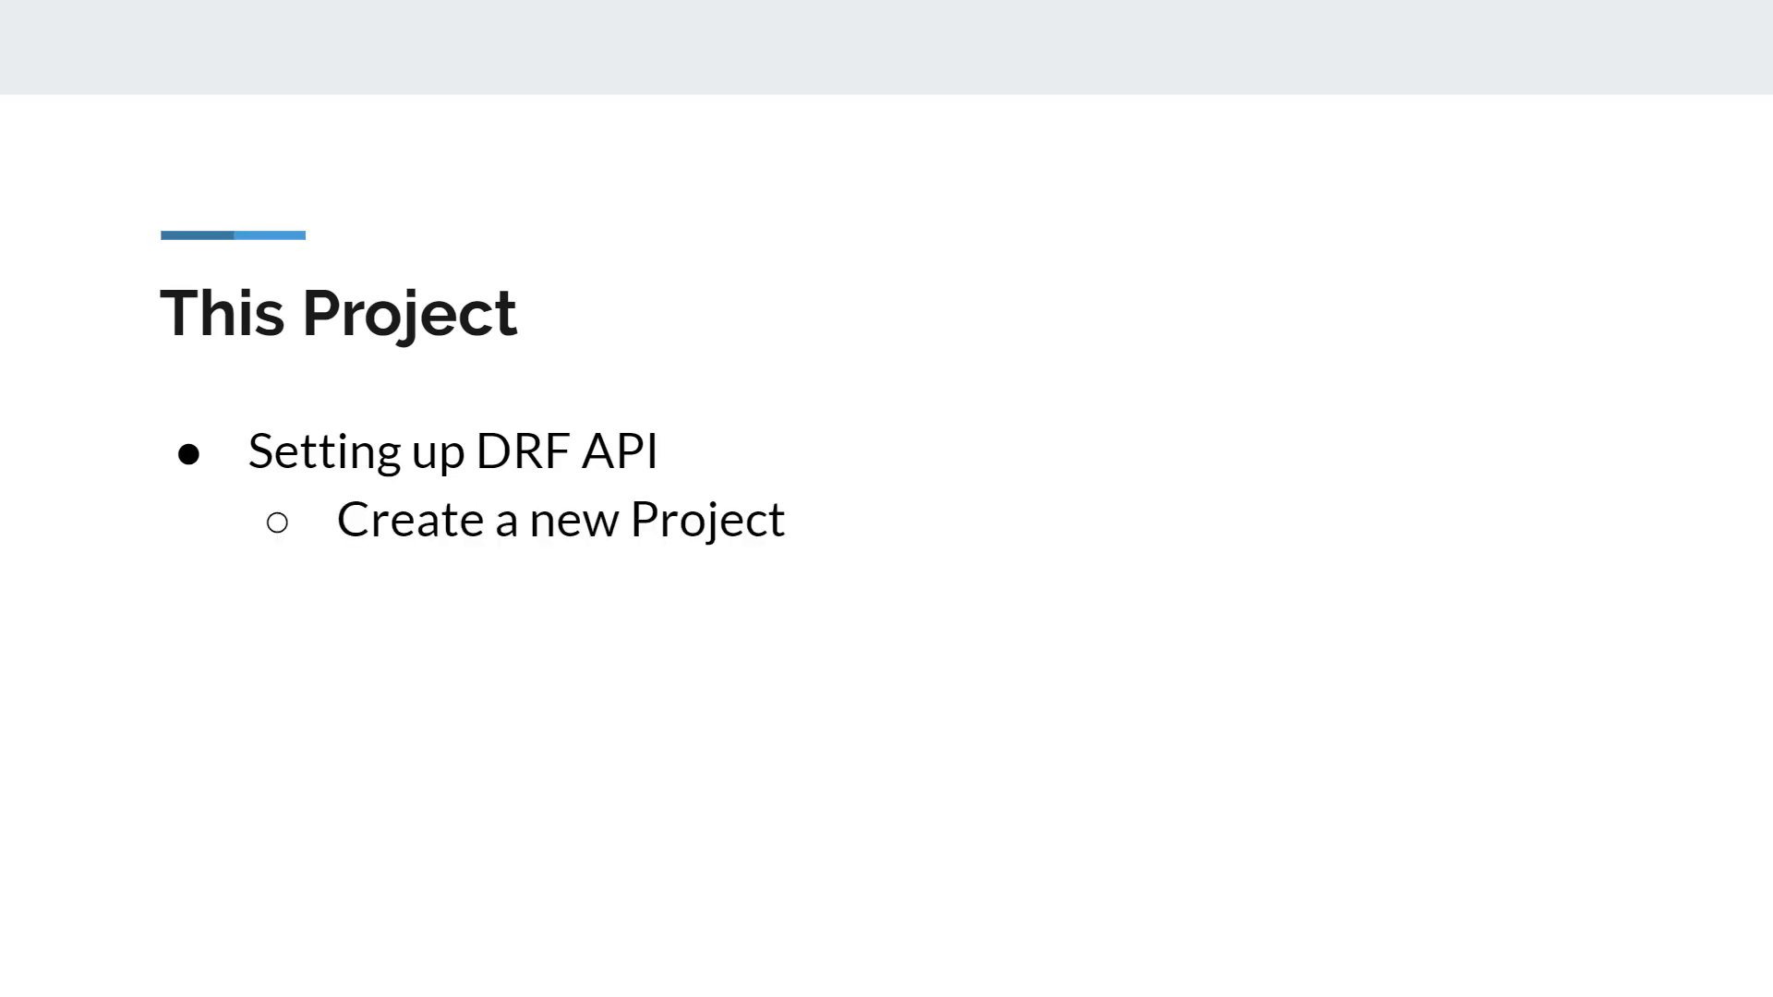